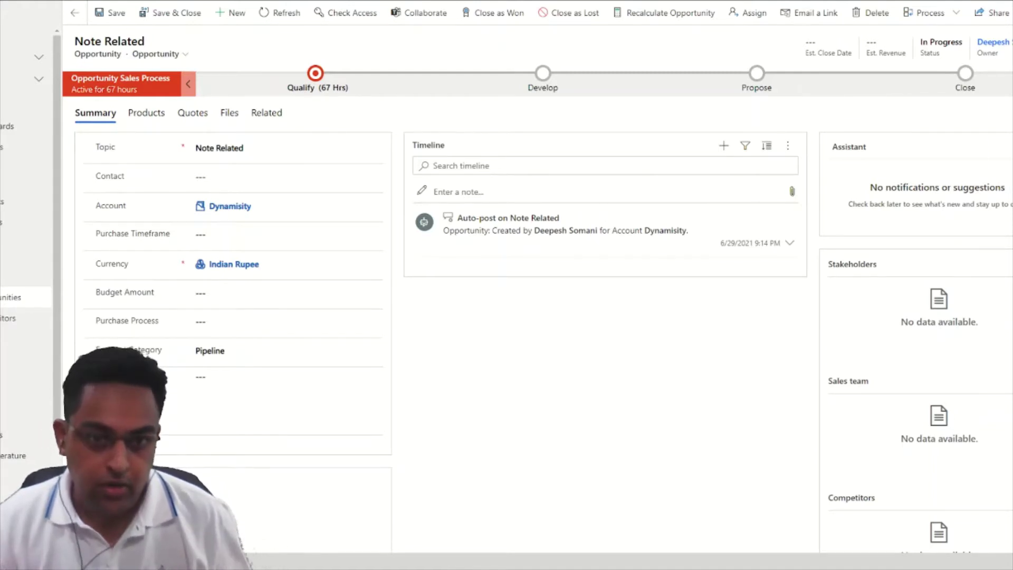
Confirm the opportunity's Documents grid is empty, then add a Test Note with Capture1.PNG attached.
left_click(270, 116)
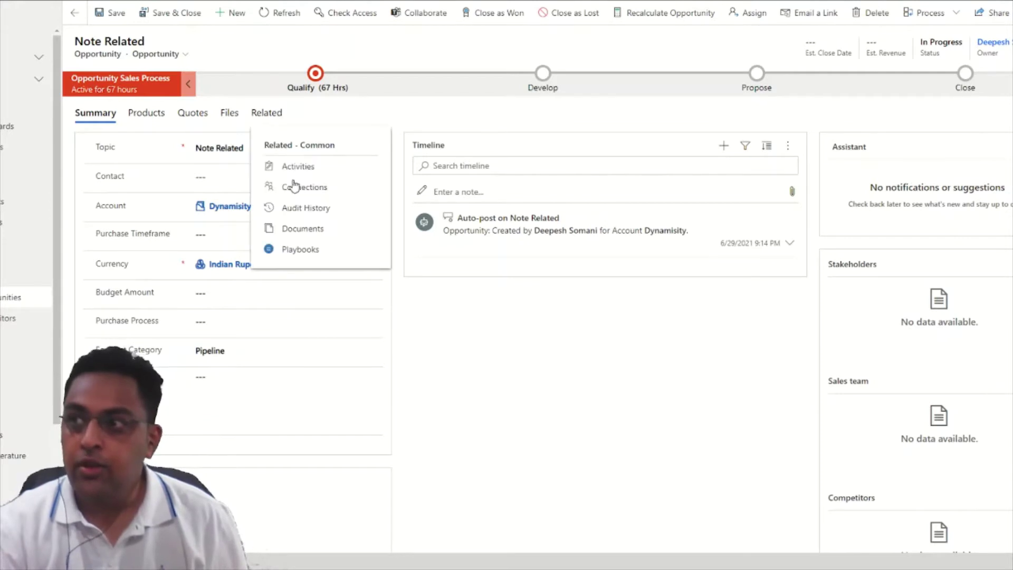
left_click(306, 233)
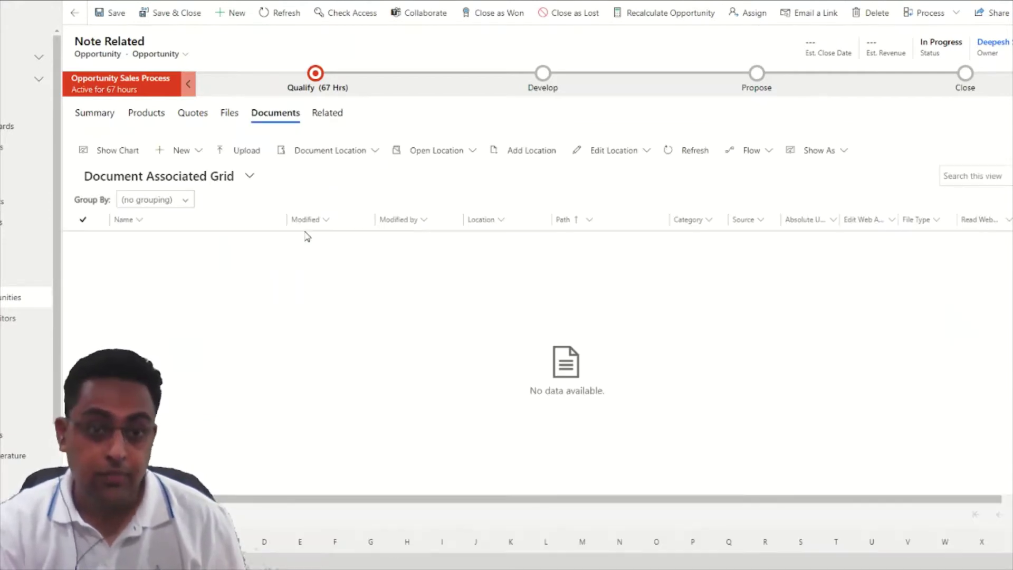
left_click(97, 121)
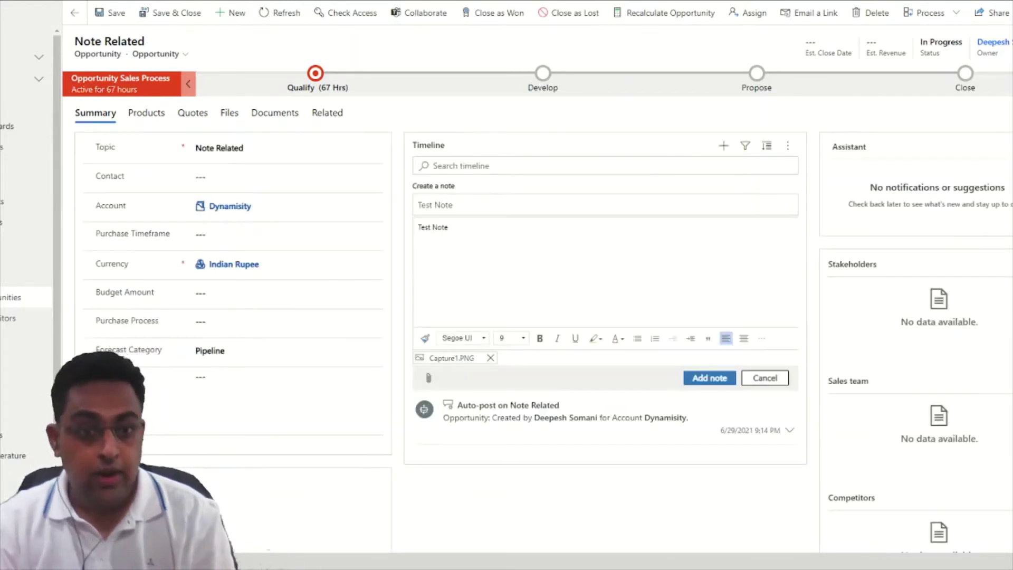
left_click(707, 384)
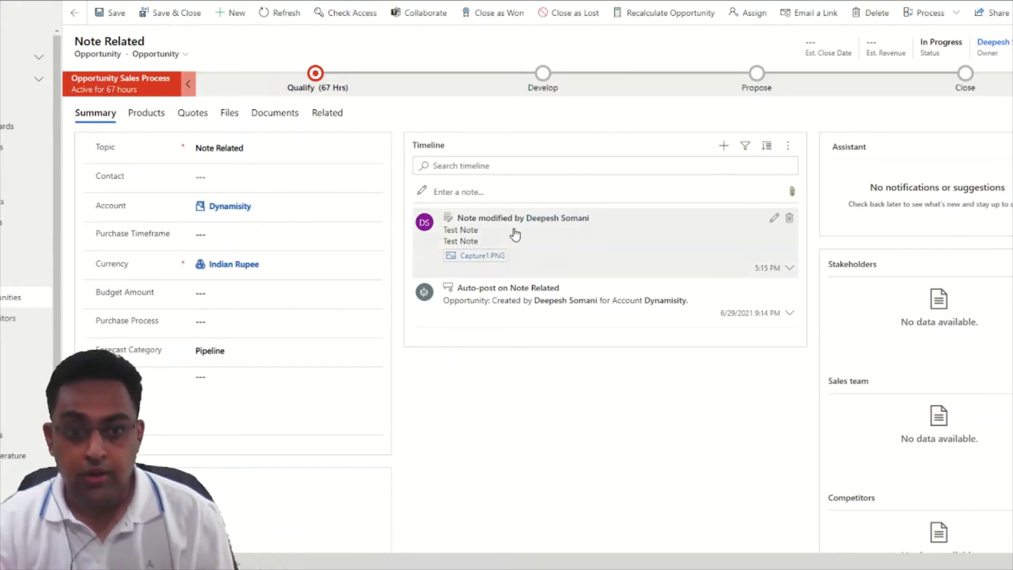
Refresh the timeline, confirm Capture1.PNG is listed under Documents, and expand the updated note.
left_click(788, 146)
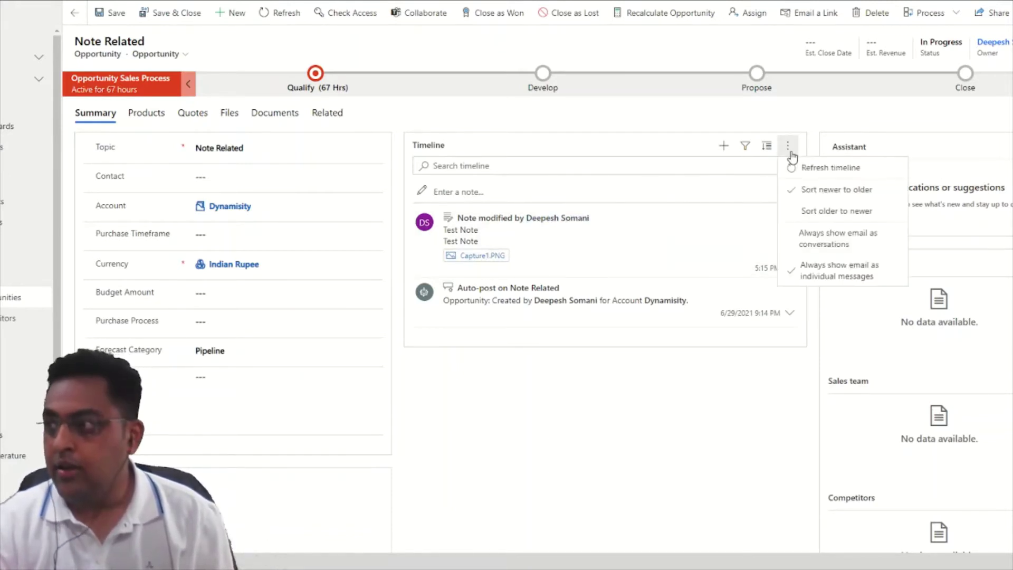
left_click(823, 166)
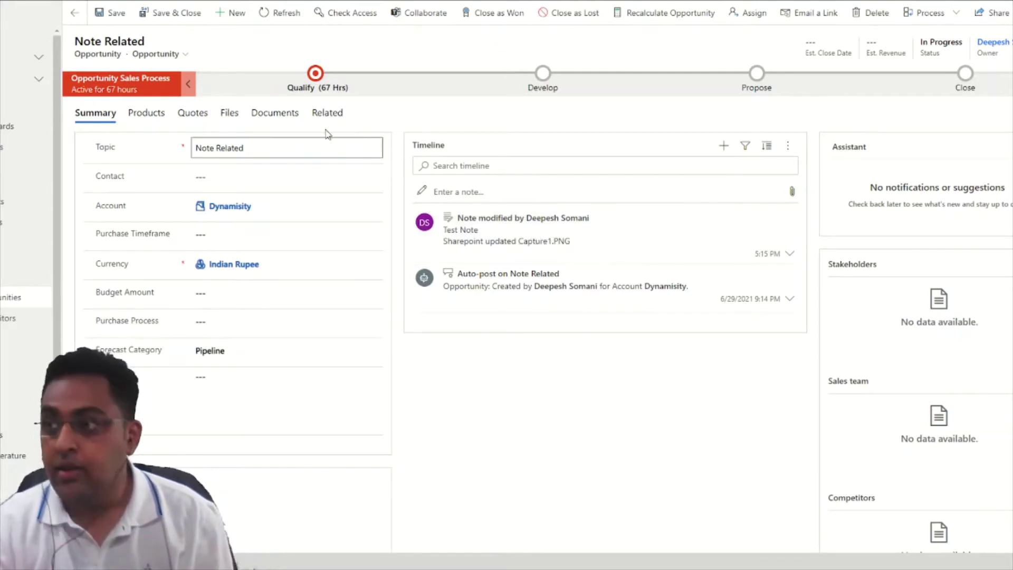
left_click(264, 123)
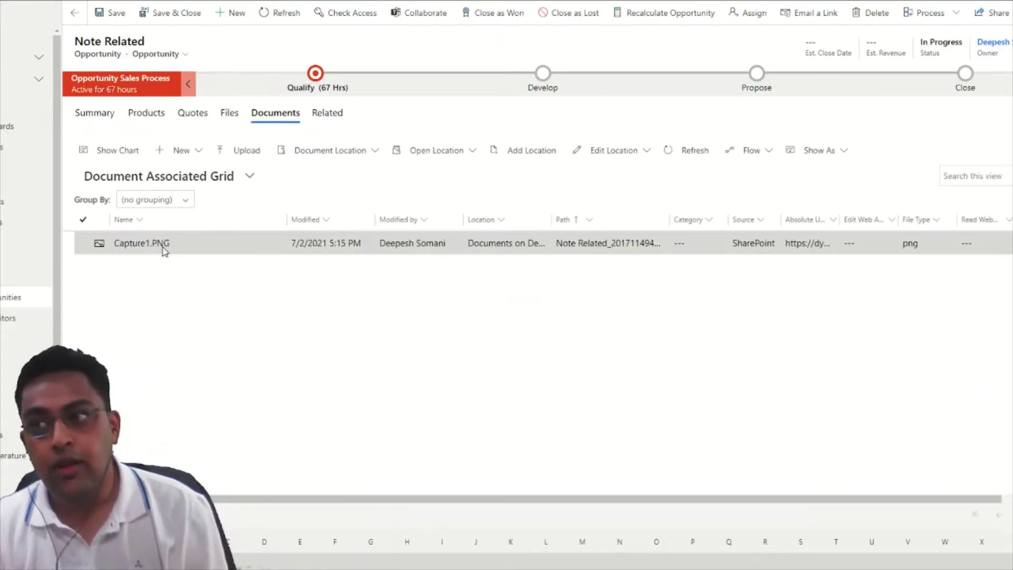
left_click(92, 116)
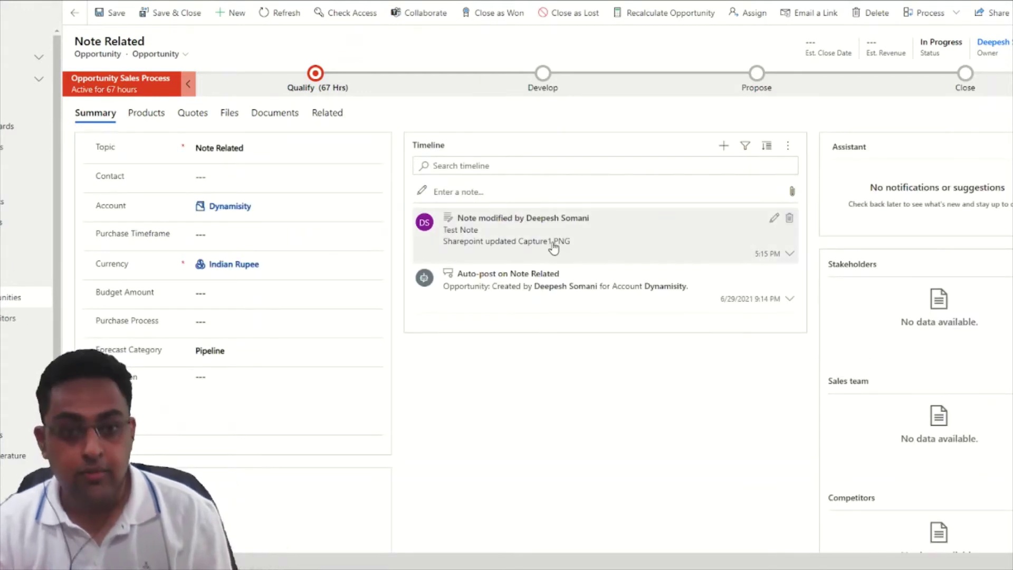
left_click(552, 248)
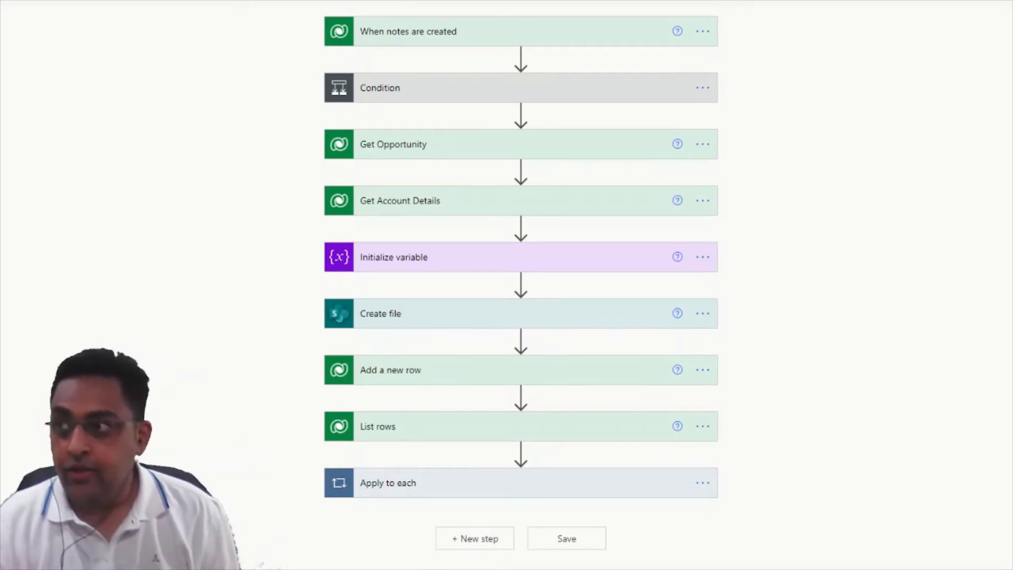
Inspect the trigger, Get Opportunity and Get Account Details settings, collapsing each afterwards.
left_click(486, 41)
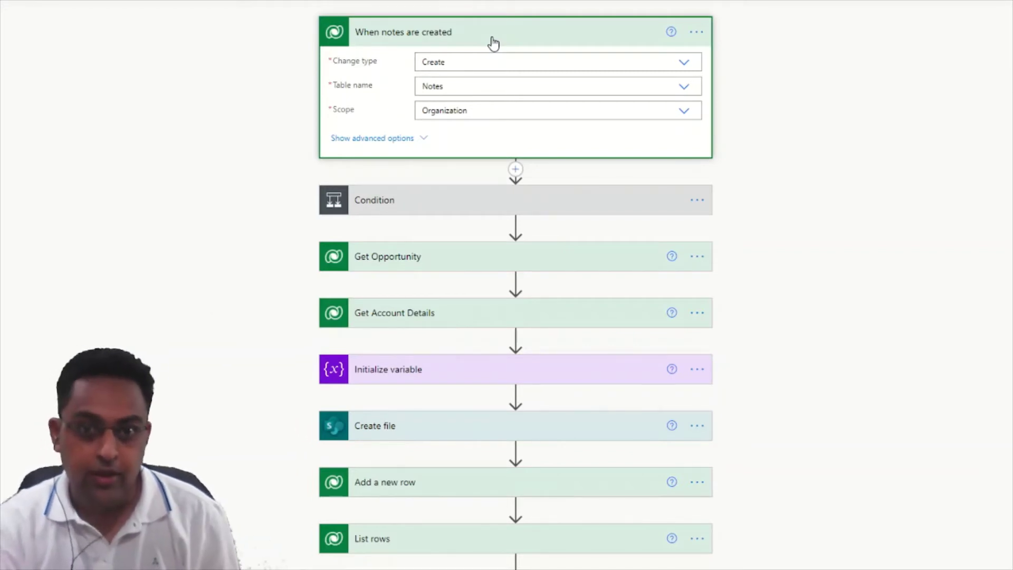
left_click(493, 43)
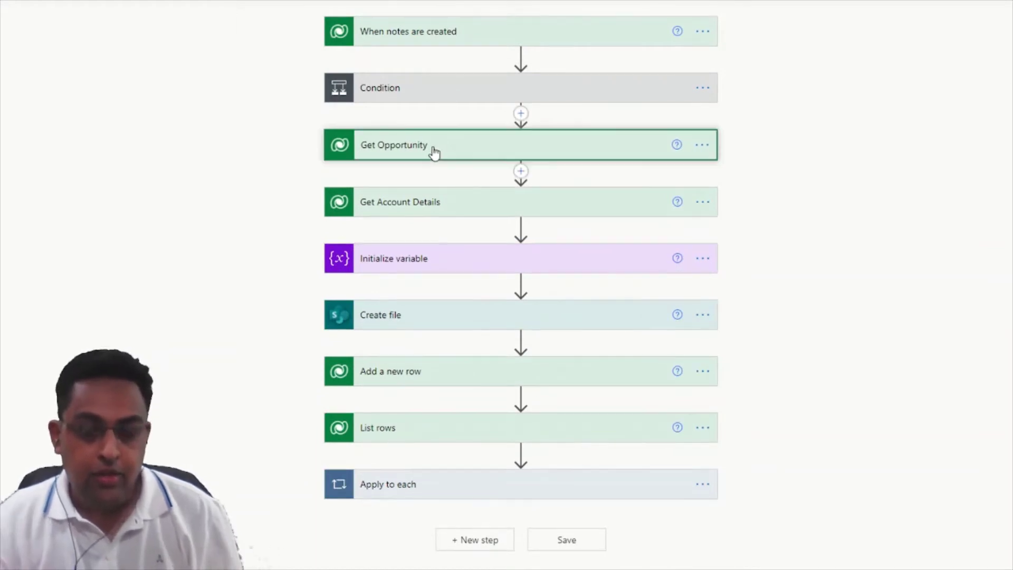
left_click(432, 149)
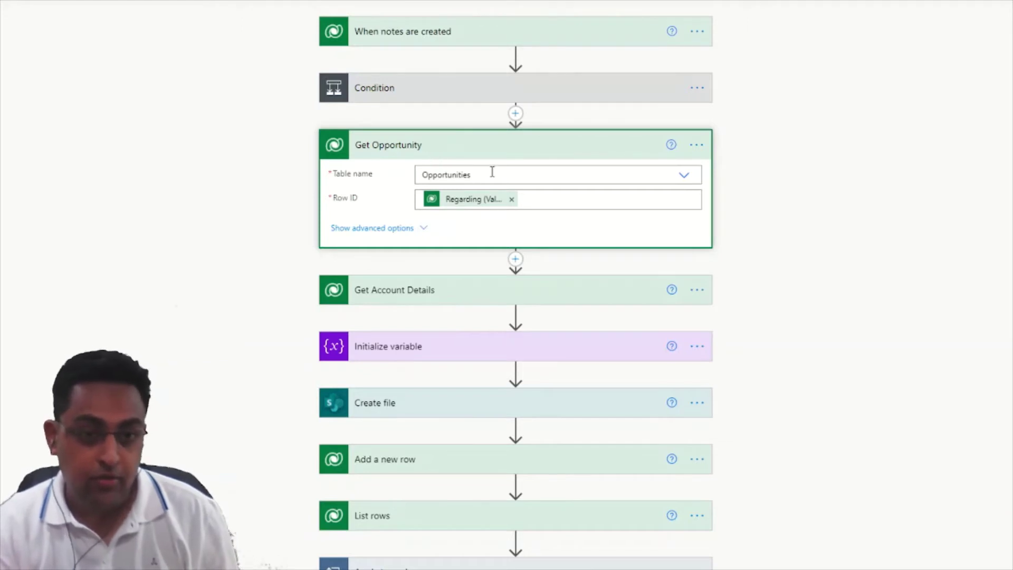
left_click(536, 157)
left_click(443, 212)
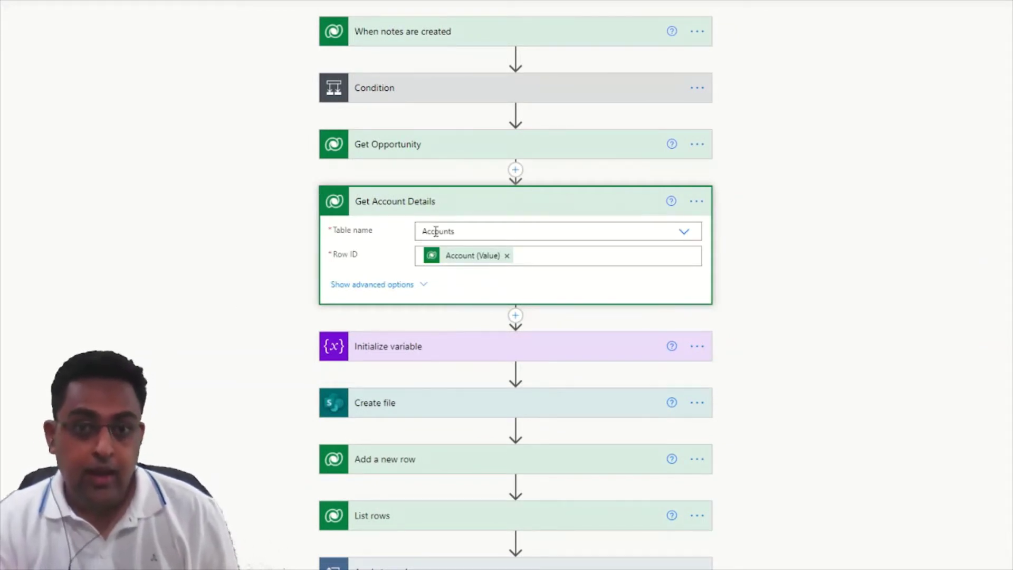
left_click(435, 205)
Read the FolderLocation variable's path and the Create file step's File Content expression, then collapse both.
left_click(429, 270)
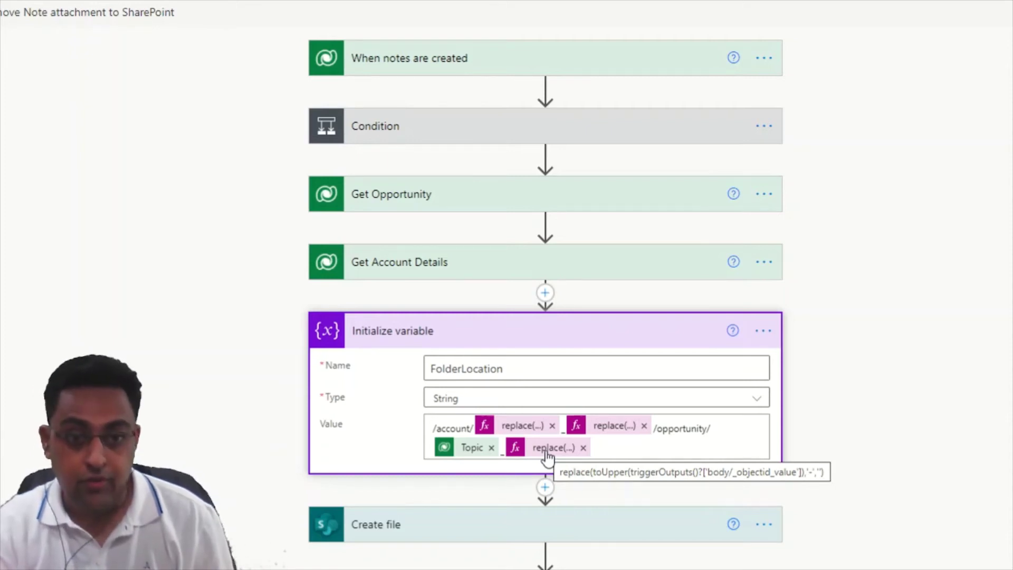
left_click(475, 338)
left_click(429, 407)
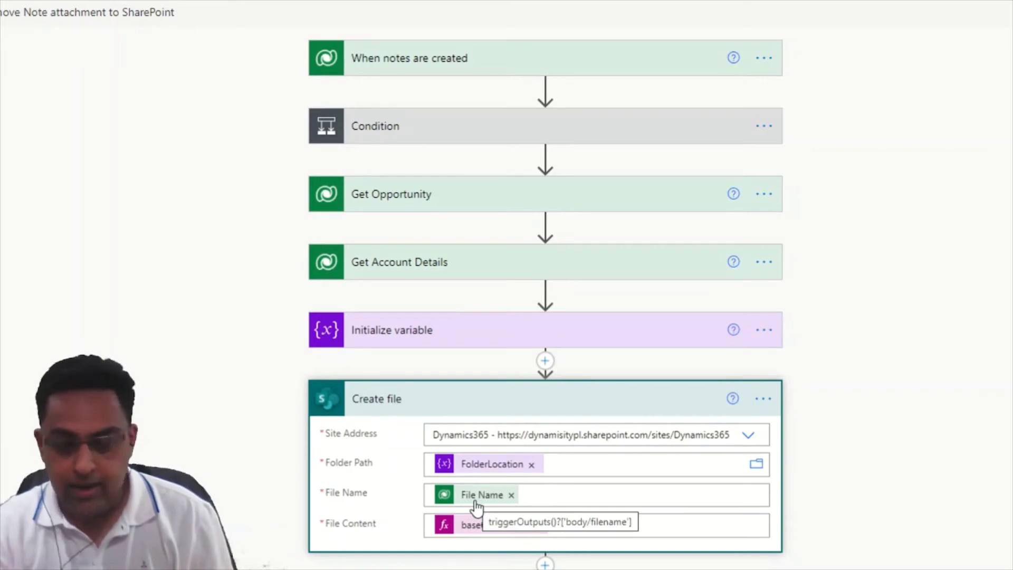
left_click(480, 537)
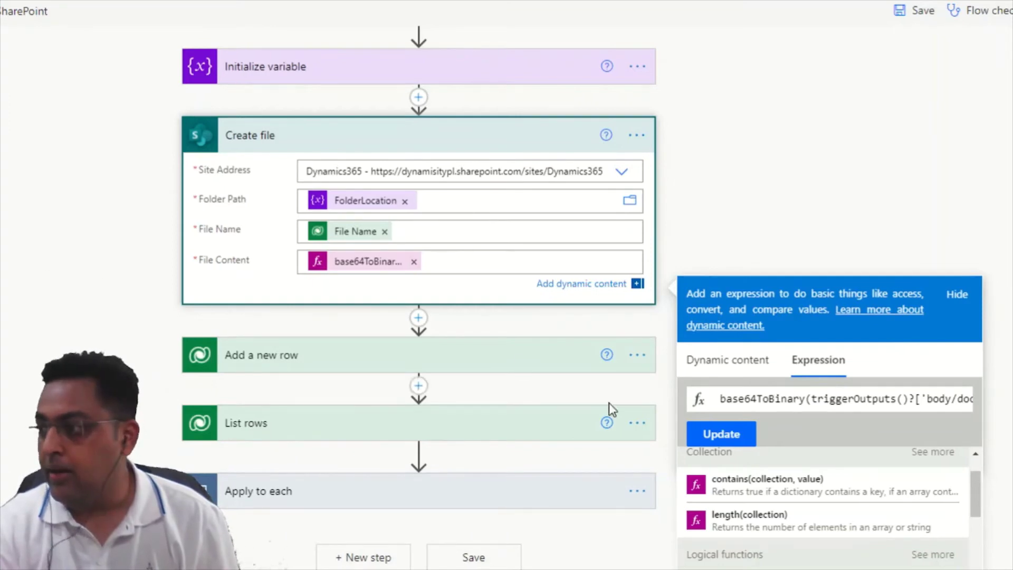
left_click_drag(779, 399, 990, 414)
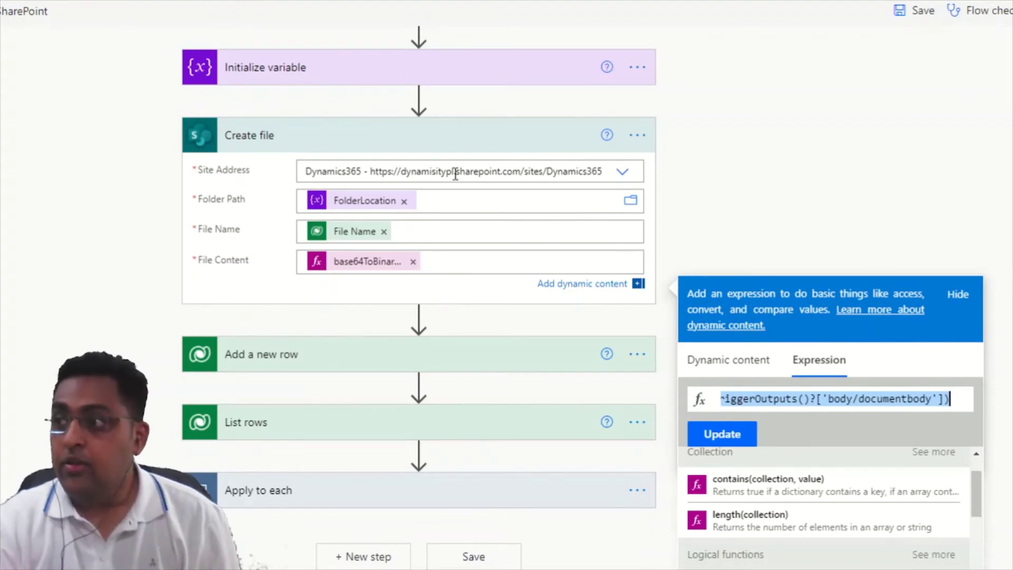
left_click(448, 146)
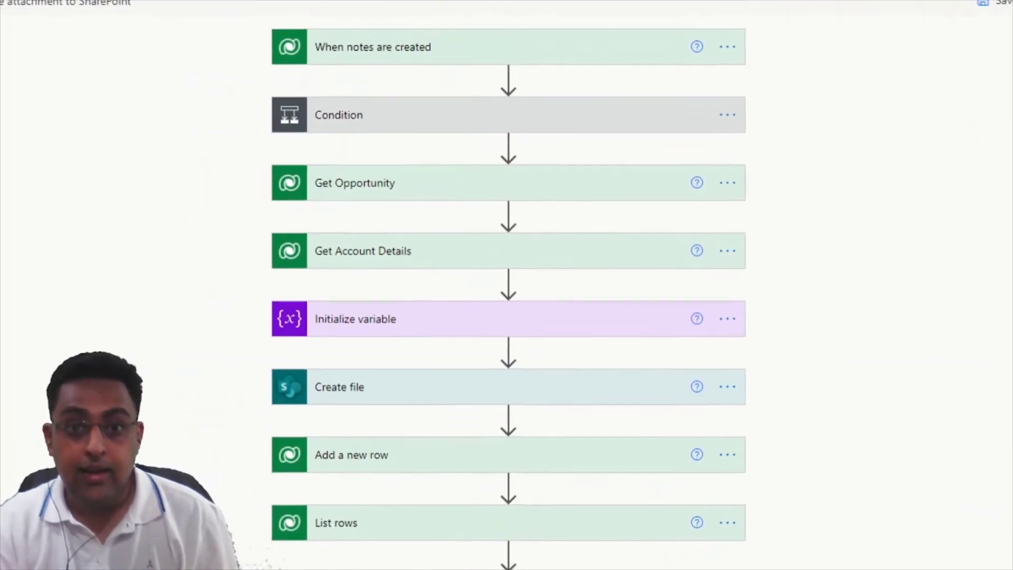
Expand the Add a new row step to glance at its settings, then collapse it.
left_click(381, 454)
scroll(443, 423, "down", 3)
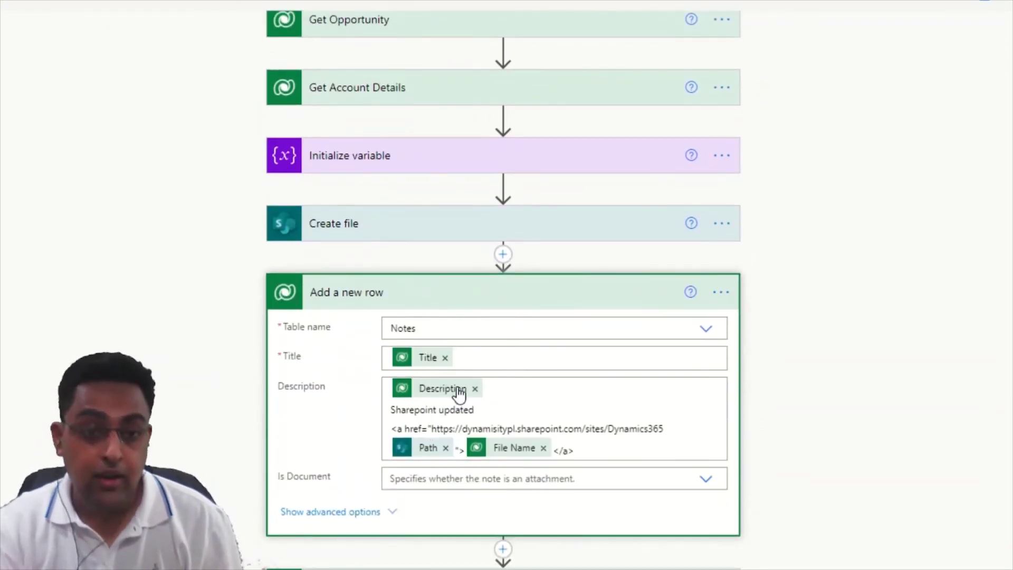
mouse_move(489, 461)
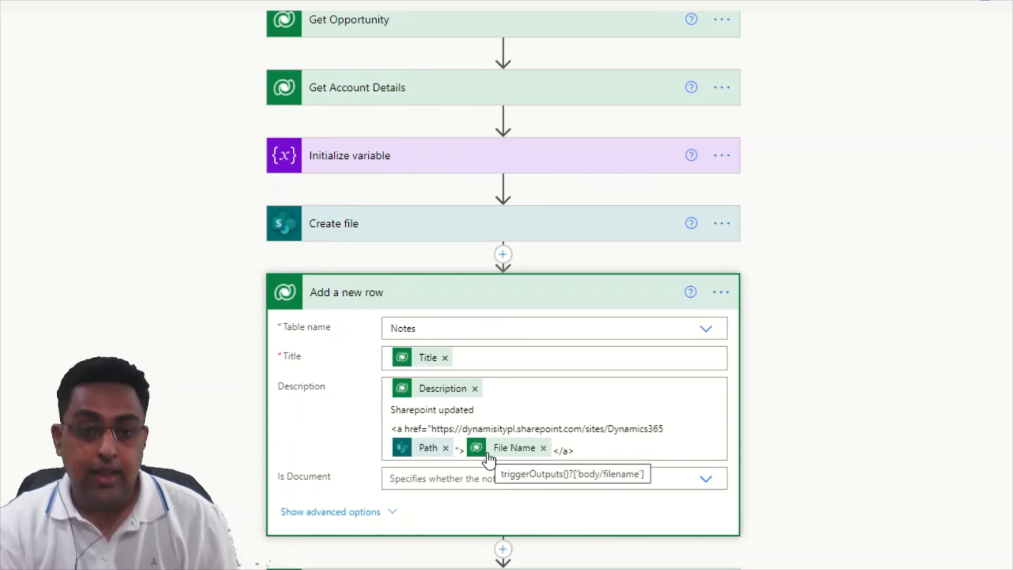
left_click(438, 303)
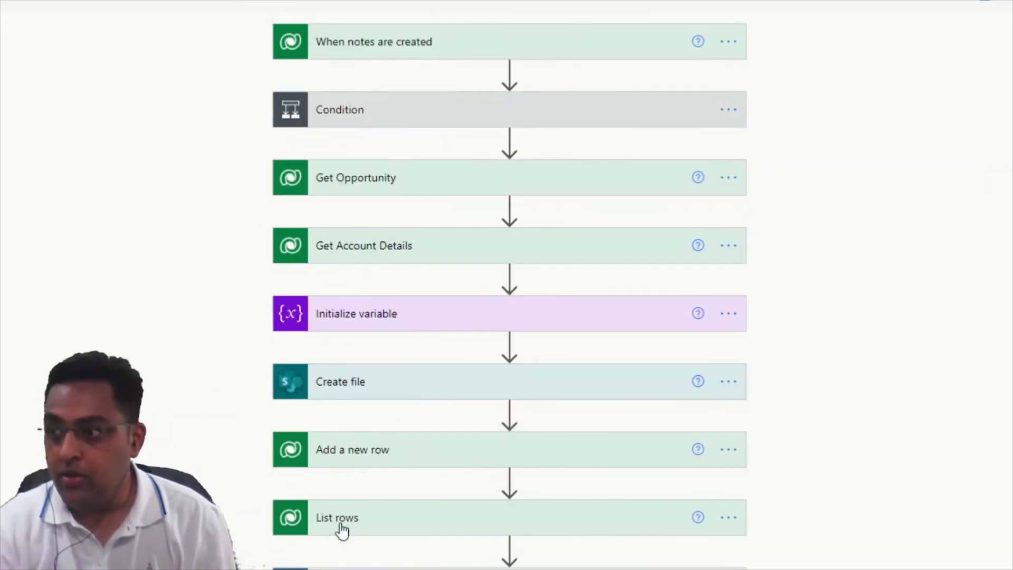
Show the List rows step's advanced options, including its annotationid eq Note filter.
left_click(344, 527)
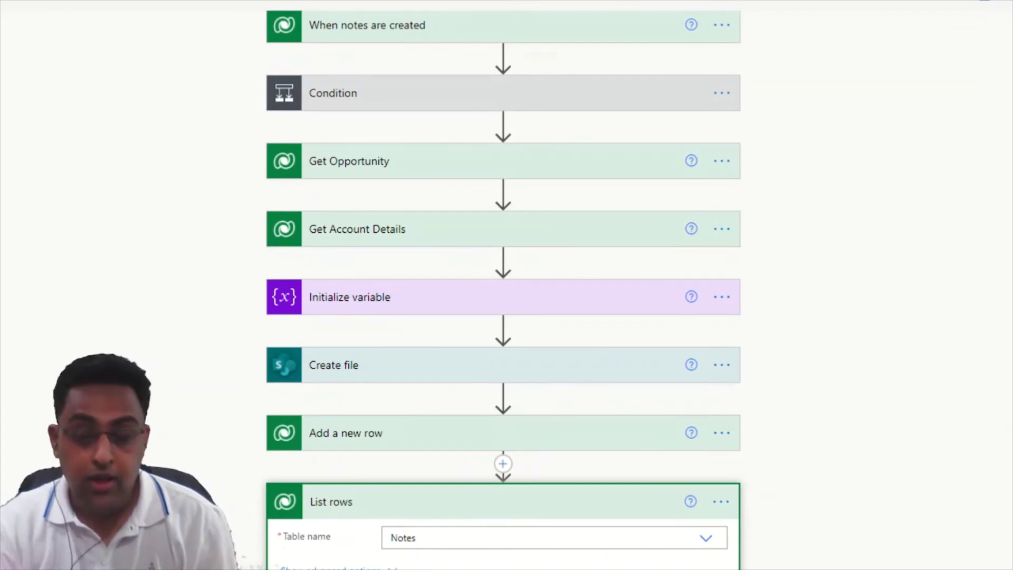
left_click(350, 566)
scroll(455, 538, "down", 3)
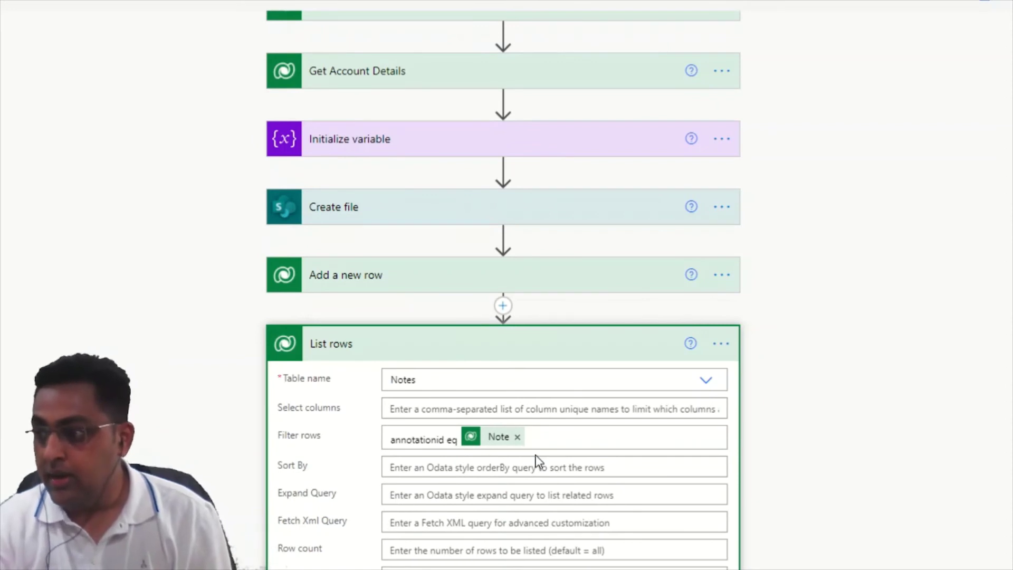
scroll(503, 290, "down", 1)
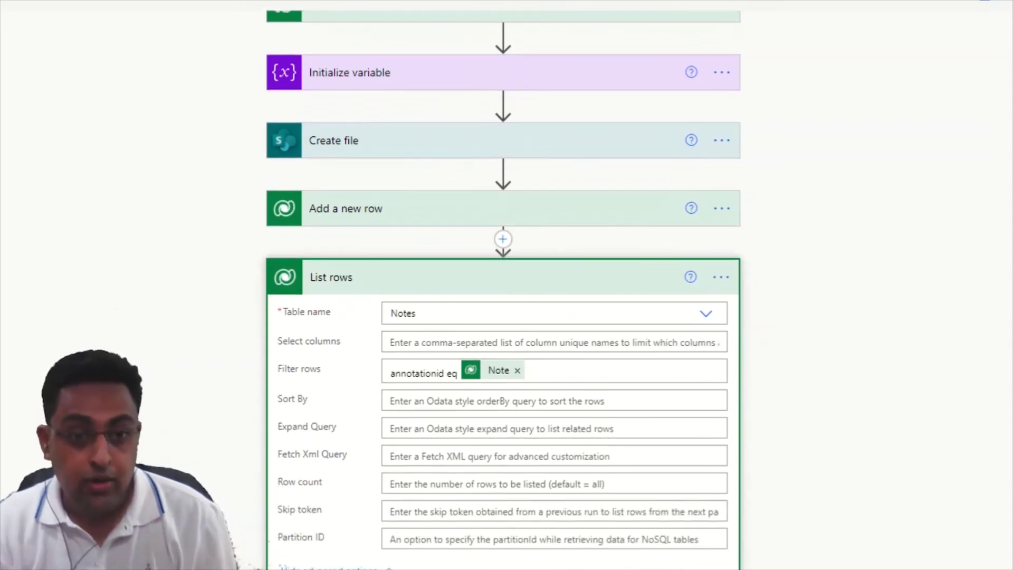
scroll(467, 566, "down", 3)
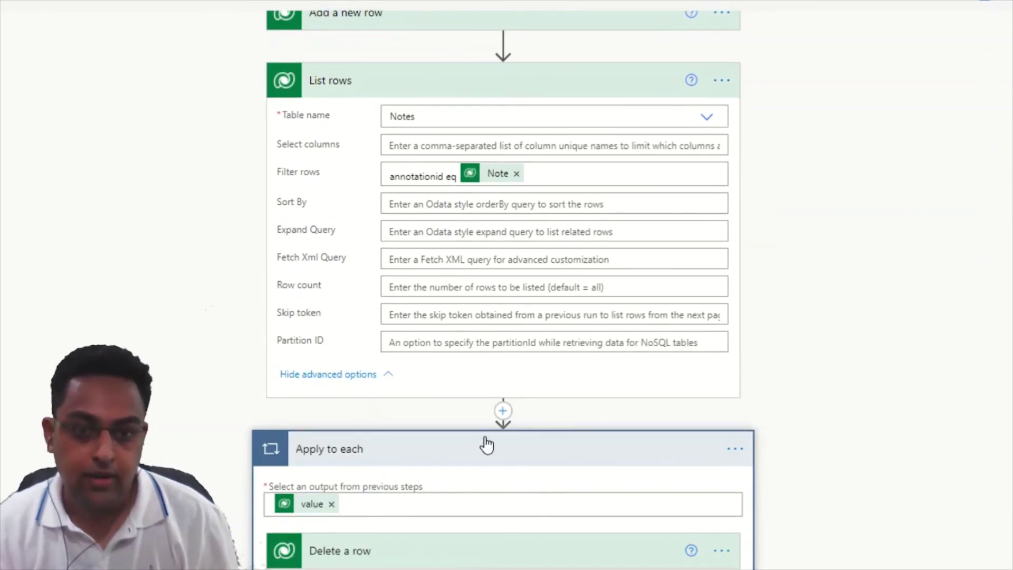
Select the Delete a row step and scroll back to the top of the flow.
left_click(423, 552)
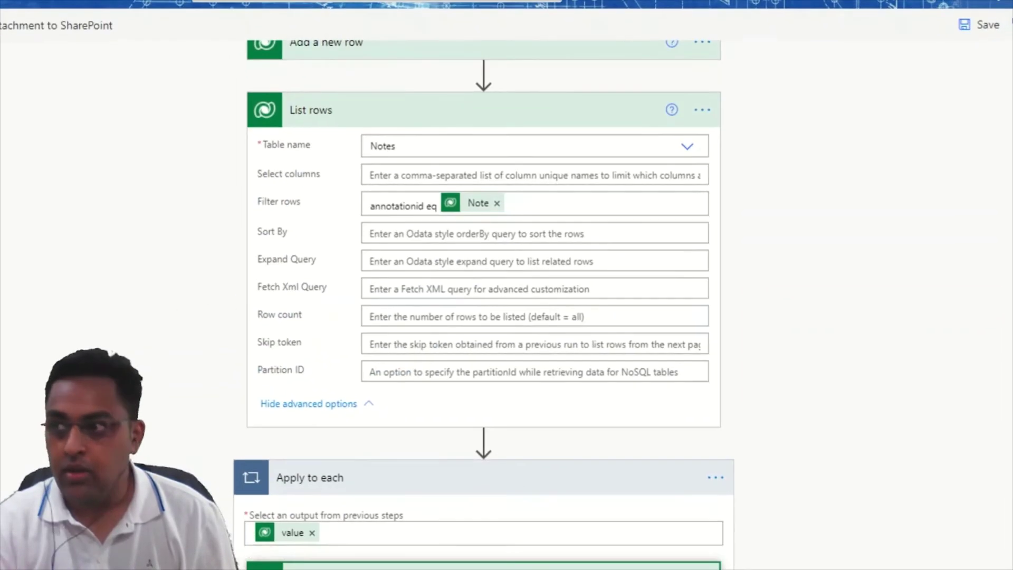
scroll(844, 248, "up", 8)
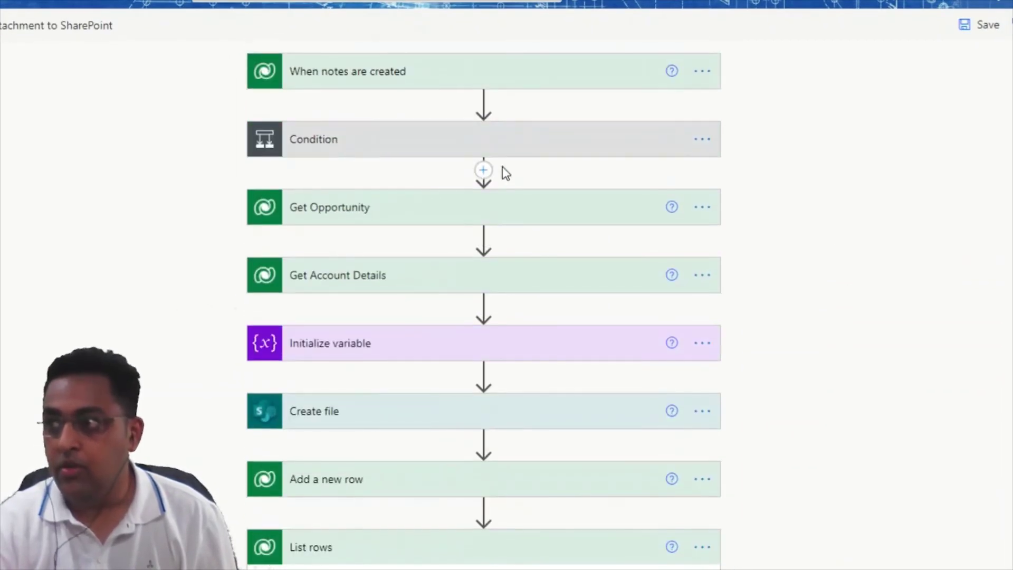
Expand the Condition (Description contains Sharepoint) and its Terminate step with Succeeded status.
left_click(467, 152)
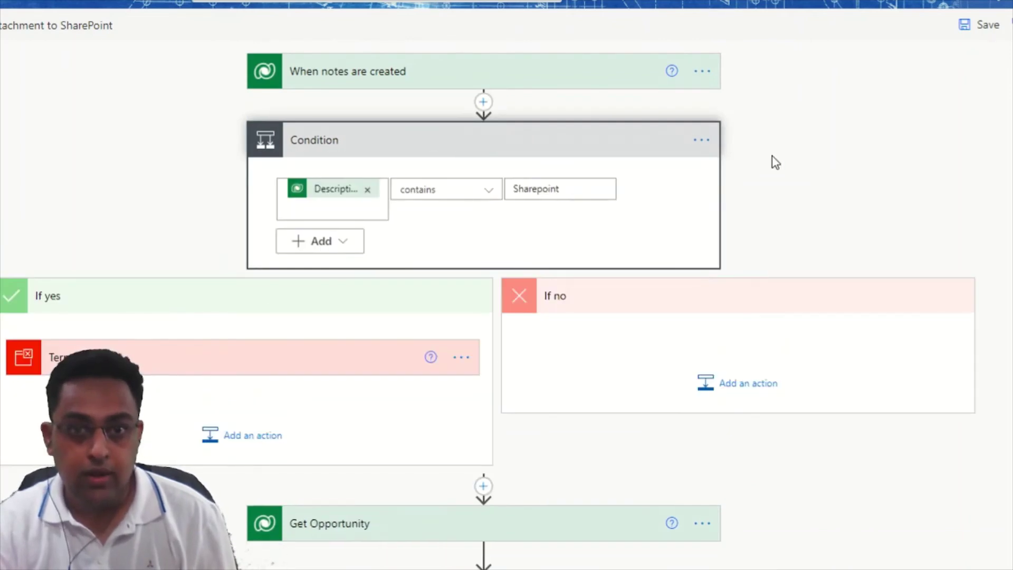
left_click(824, 158)
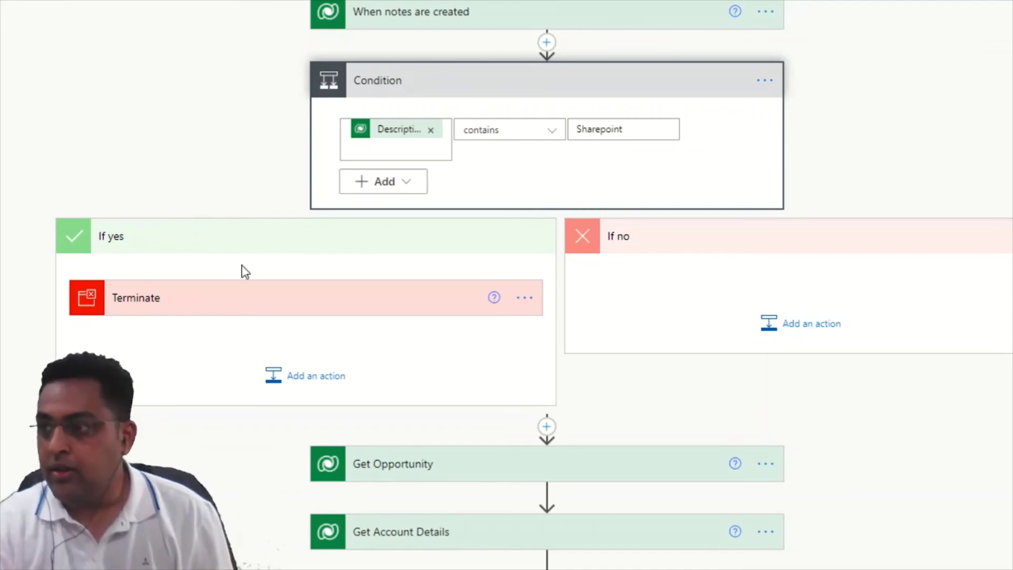
left_click(220, 301)
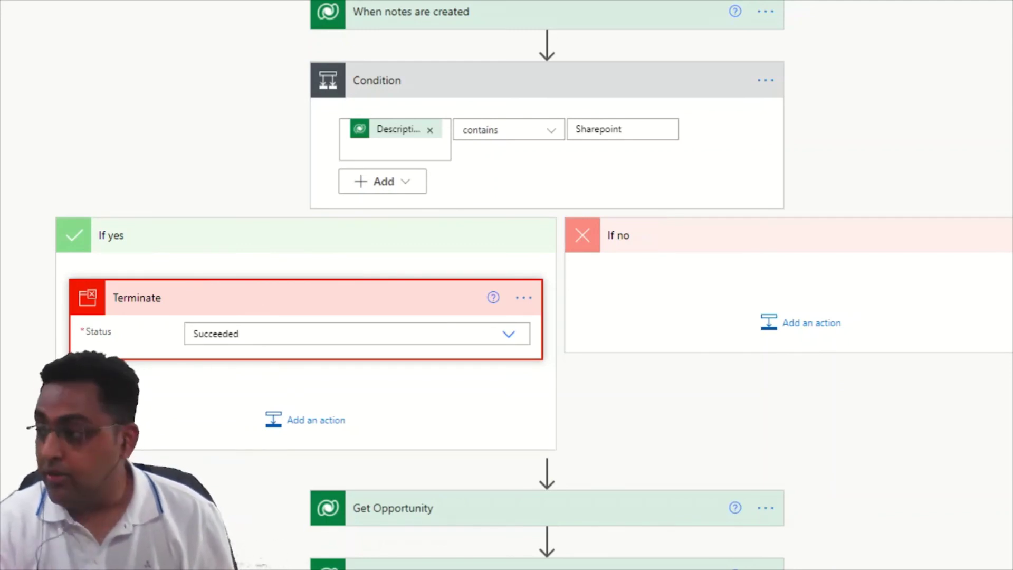
Expand Add a new row to view its Description linking the file's Path and File Name.
scroll(771, 380, "down", 10)
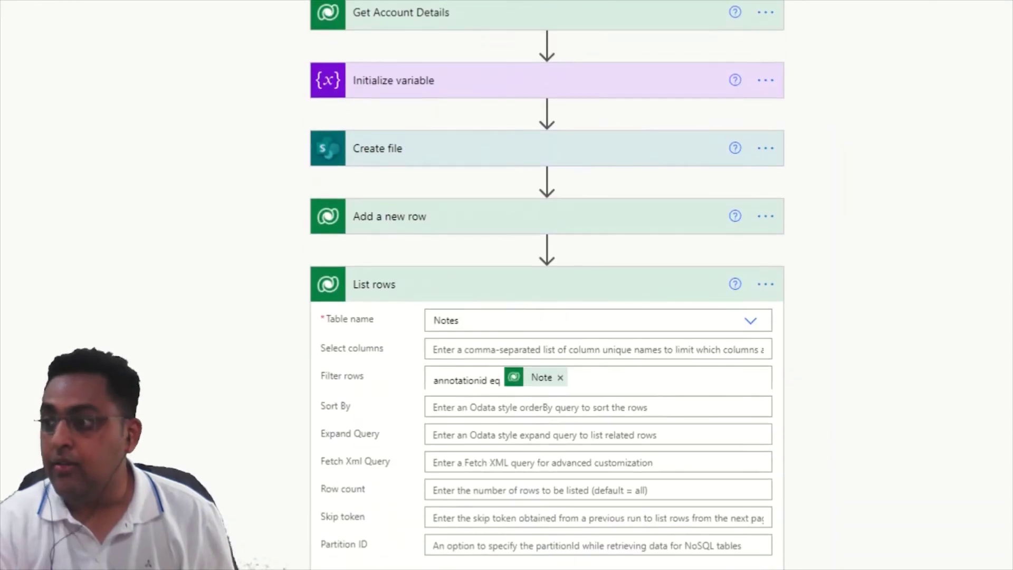
scroll(686, 378, "down", 6)
scroll(628, 378, "up", 5)
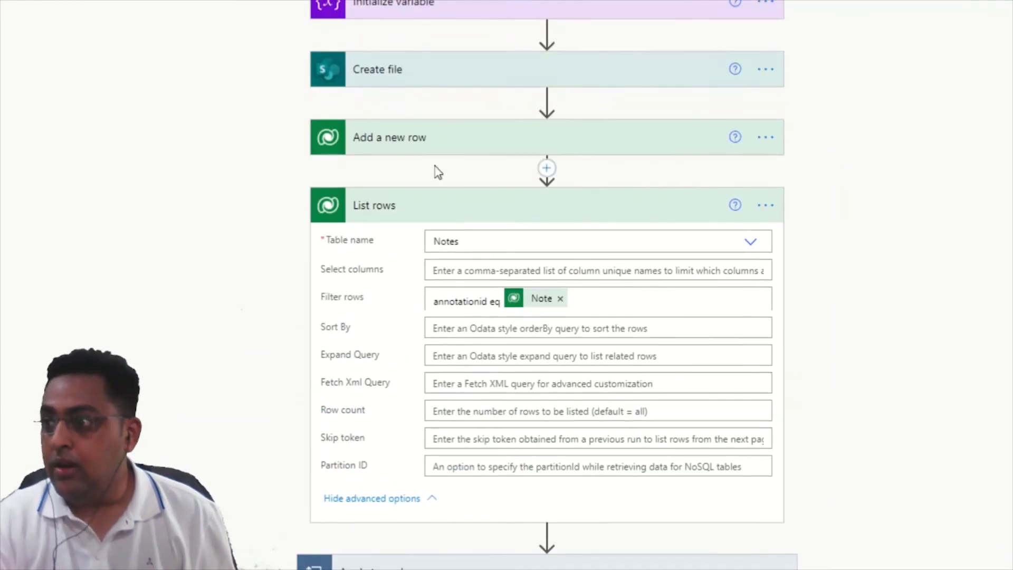
left_click(423, 144)
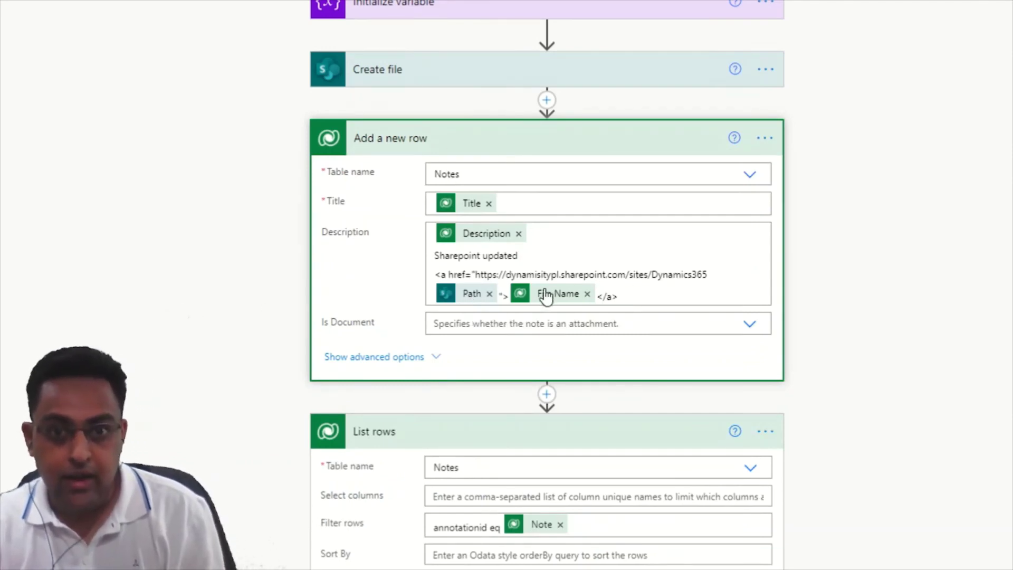
mouse_move(561, 306)
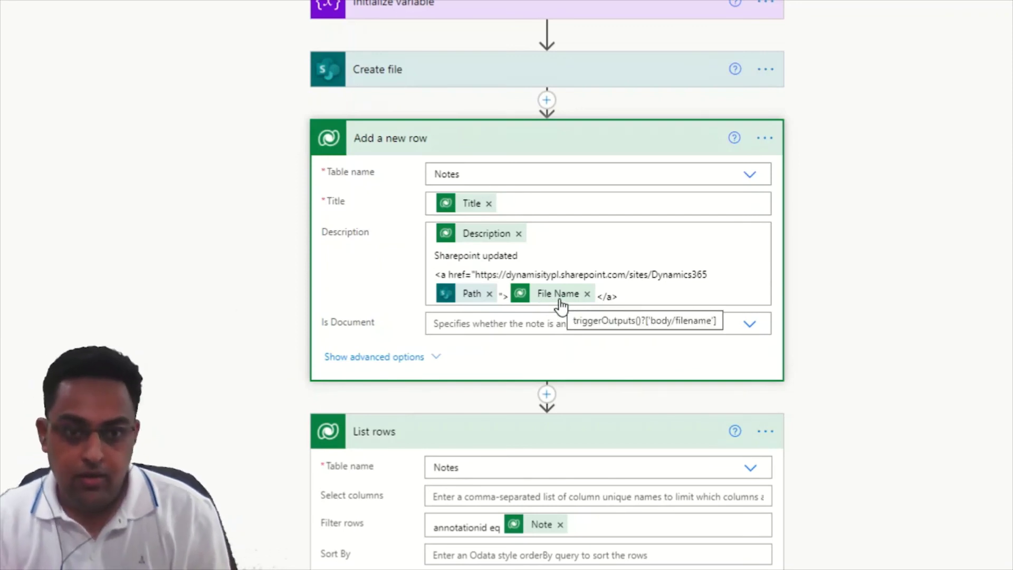